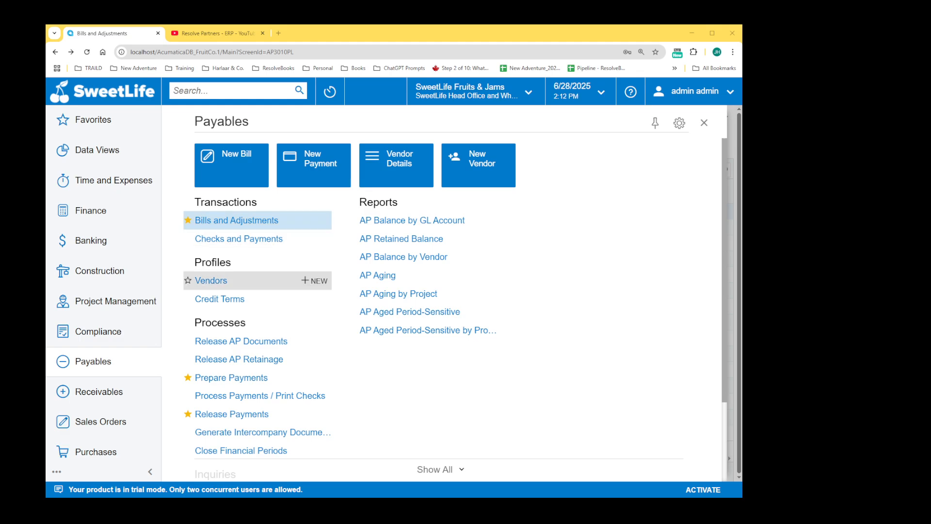
Step: Add the Vendors page to the favorites and open the Bills and Adjustments list from the favorites
{"action": "left_click", "coordinate": [188, 282]}
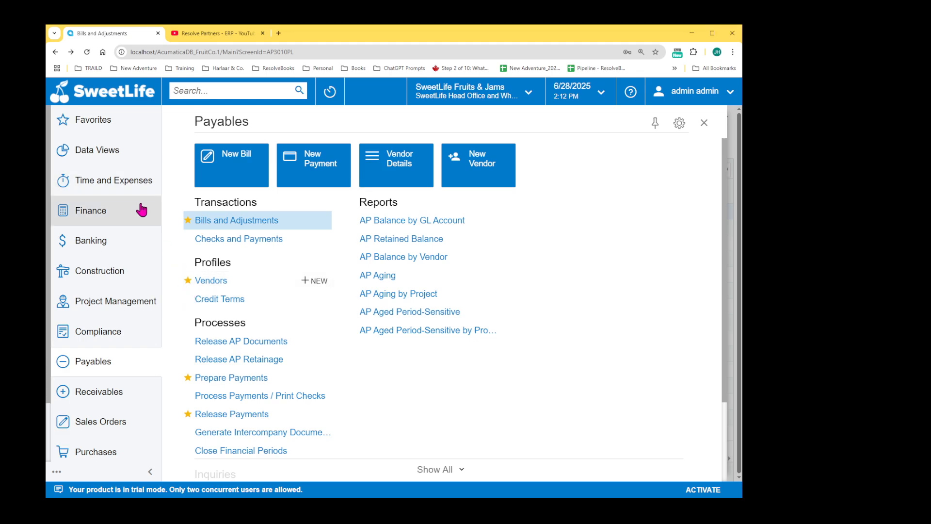
{"action": "left_click", "coordinate": [97, 123]}
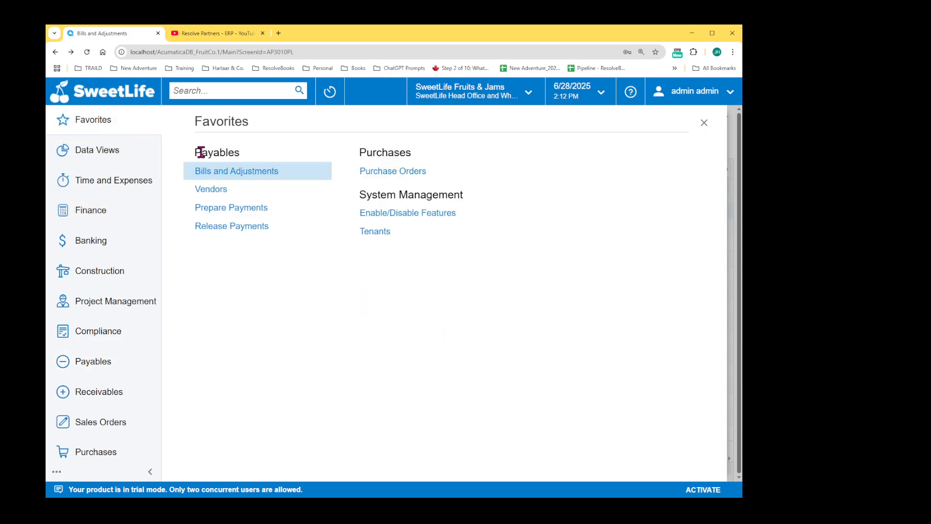
{"action": "left_click", "coordinate": [213, 174]}
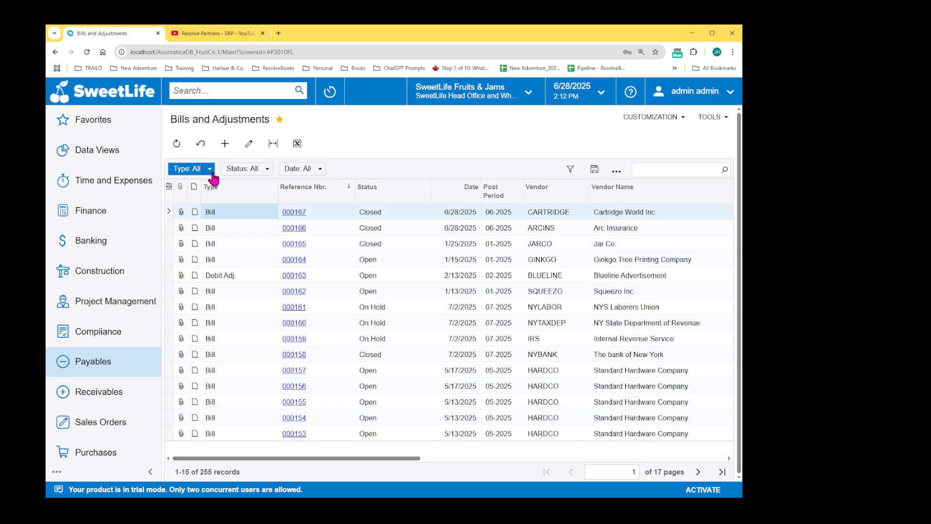
Step: Create a new bill and choose Cartridge World Inc. as its vendor by searching for "car"
{"action": "left_click", "coordinate": [224, 143]}
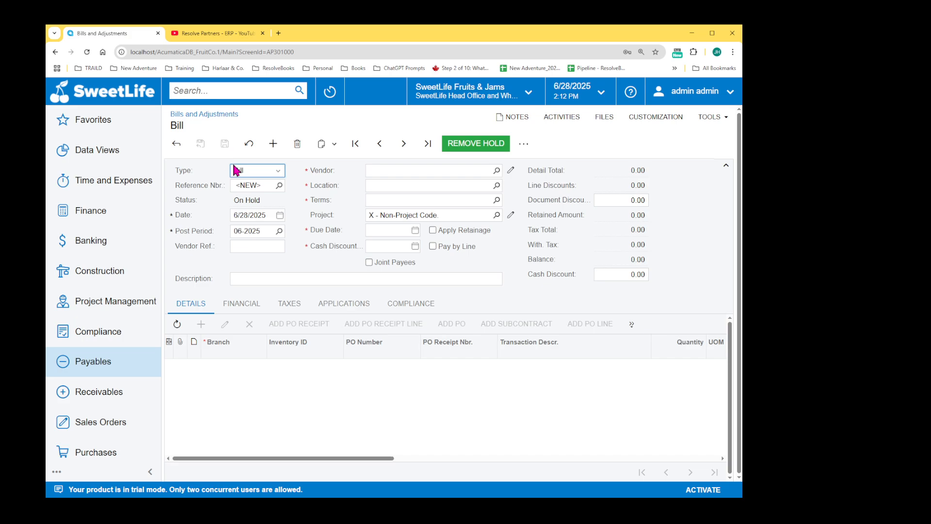
{"action": "left_click", "coordinate": [369, 172]}
{"action": "left_click", "coordinate": [497, 172]}
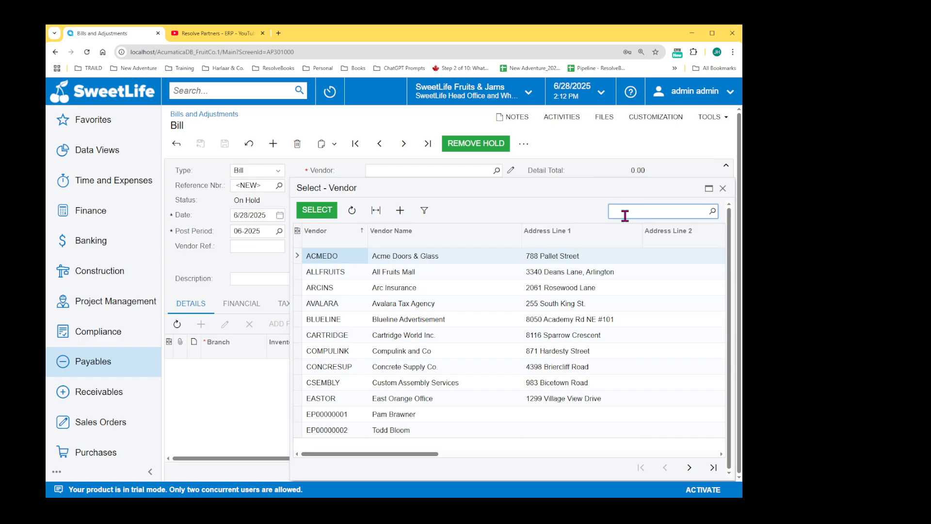
{"action": "type", "text": "caa"}
{"action": "type", "text": "r"}
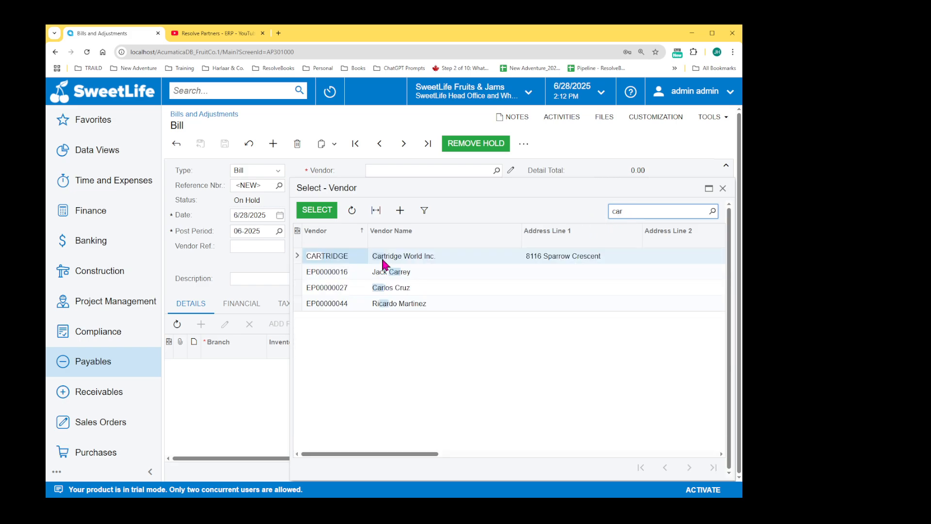
{"action": "double_click", "coordinate": [382, 257]}
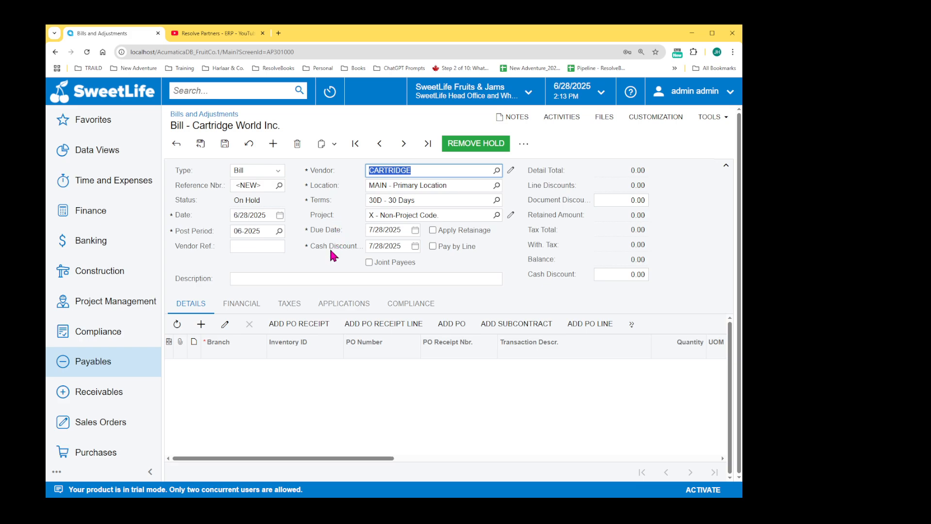
Step: Add a detail line to the bill for inventory item LAPTOP15 with a quantity of 1
{"action": "left_click", "coordinate": [201, 324]}
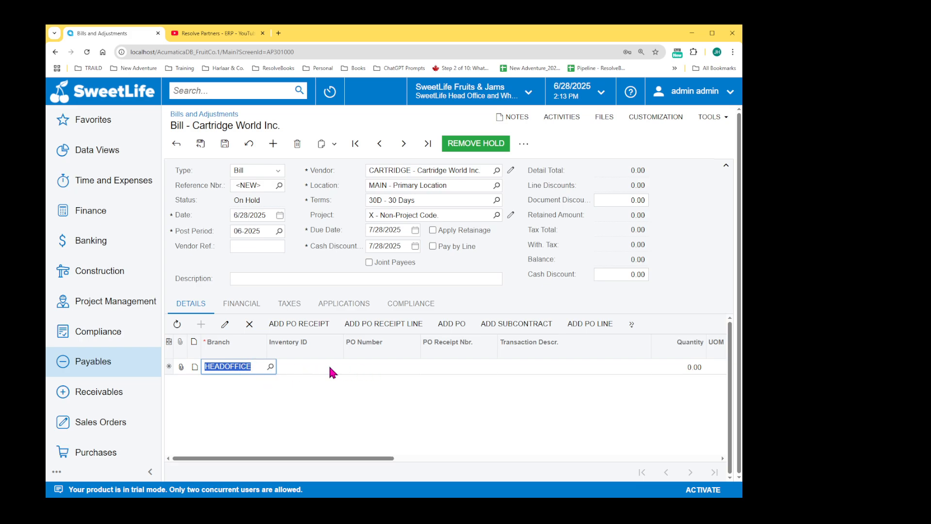
{"action": "left_click", "coordinate": [301, 366]}
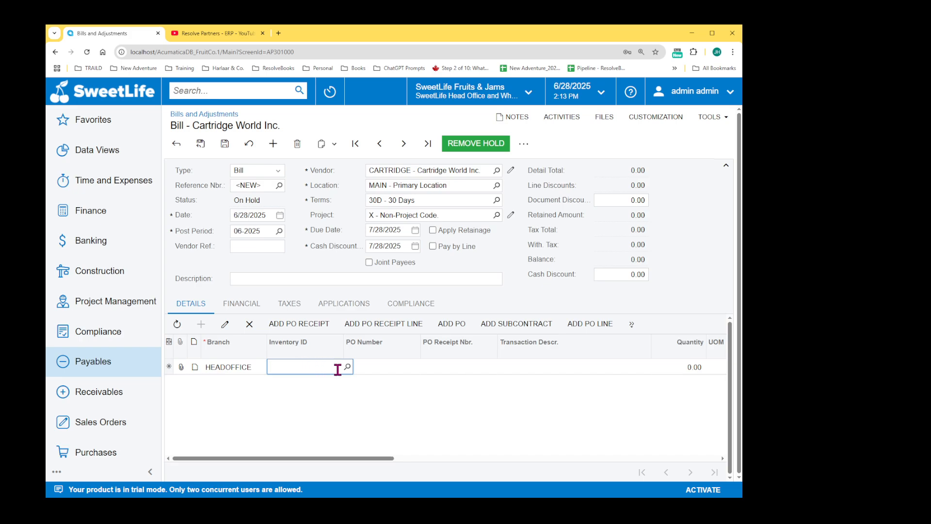
{"action": "type", "text": "la"}
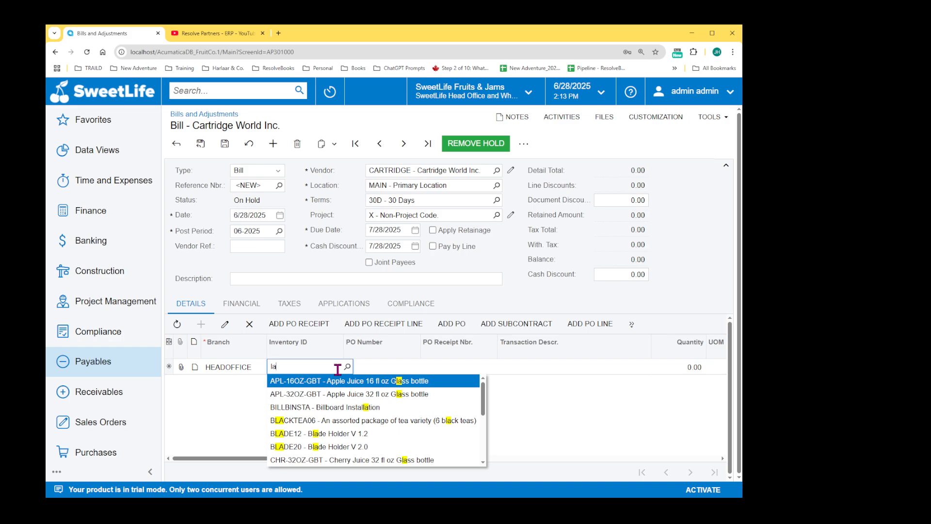
{"action": "type", "text": "p"}
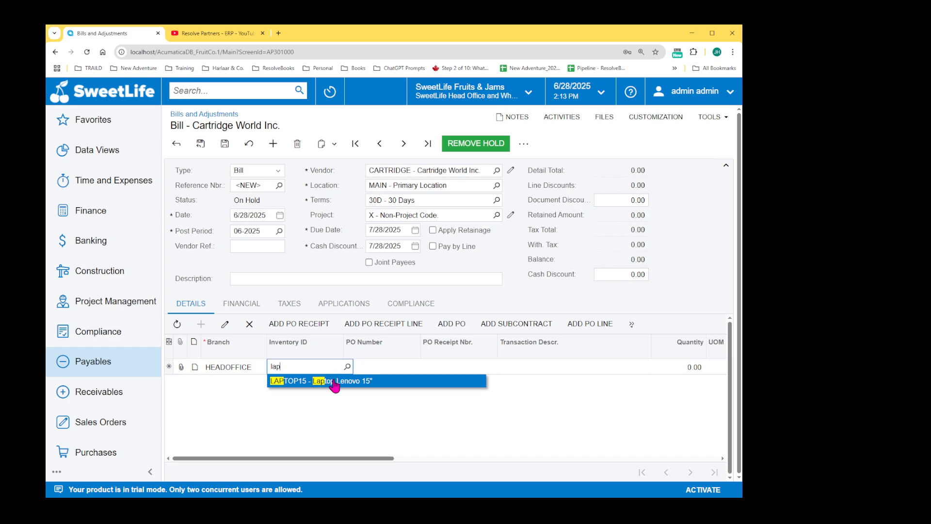
{"action": "left_click", "coordinate": [333, 381]}
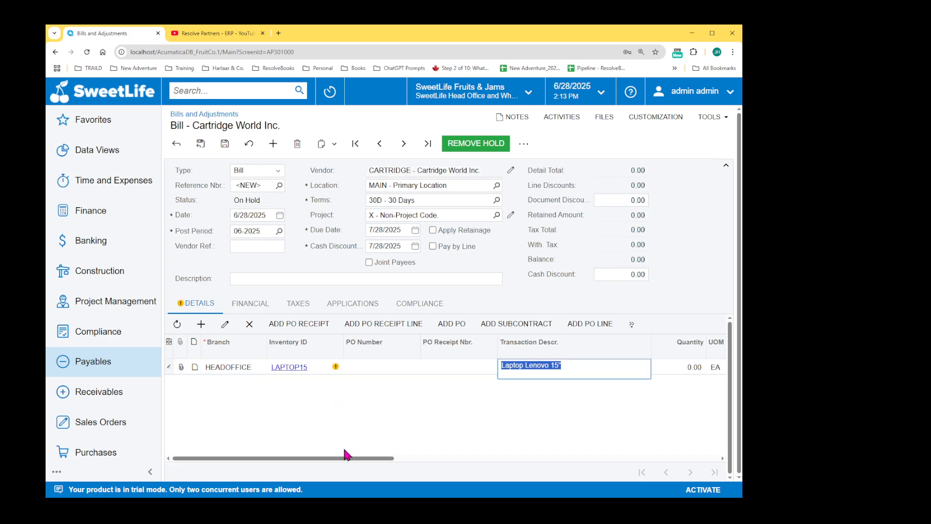
{"action": "left_click_drag", "start_coordinate": [349, 459], "coordinate": [355, 459]}
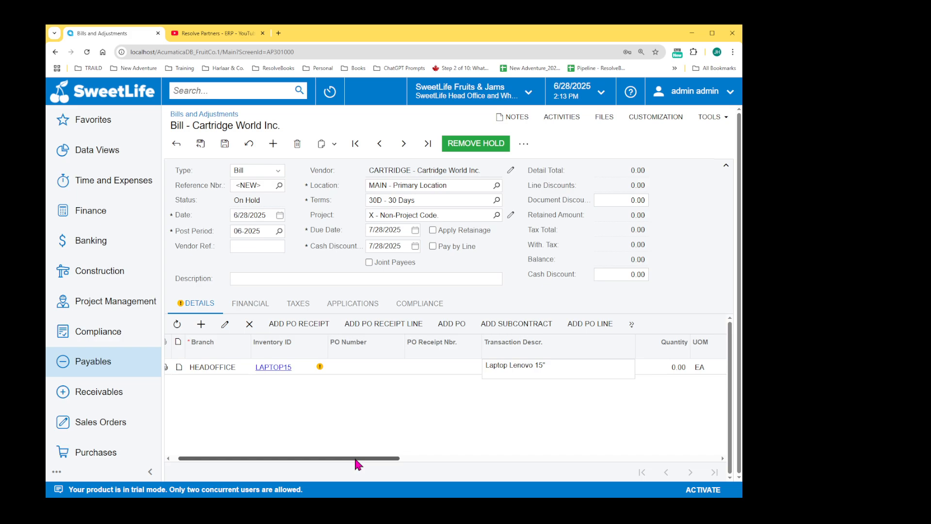
{"action": "left_click_drag", "start_coordinate": [358, 464], "coordinate": [444, 457]}
{"action": "left_click", "coordinate": [434, 367]}
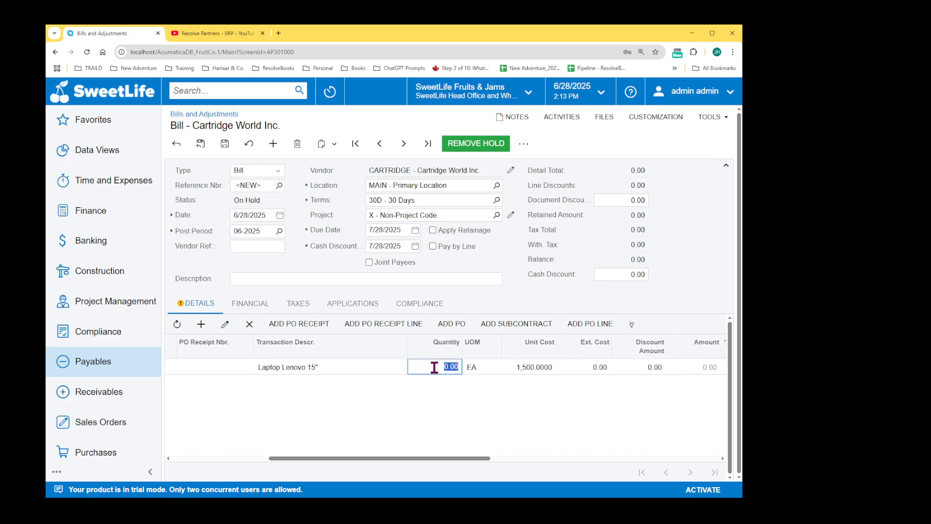
{"action": "type", "text": "1"}
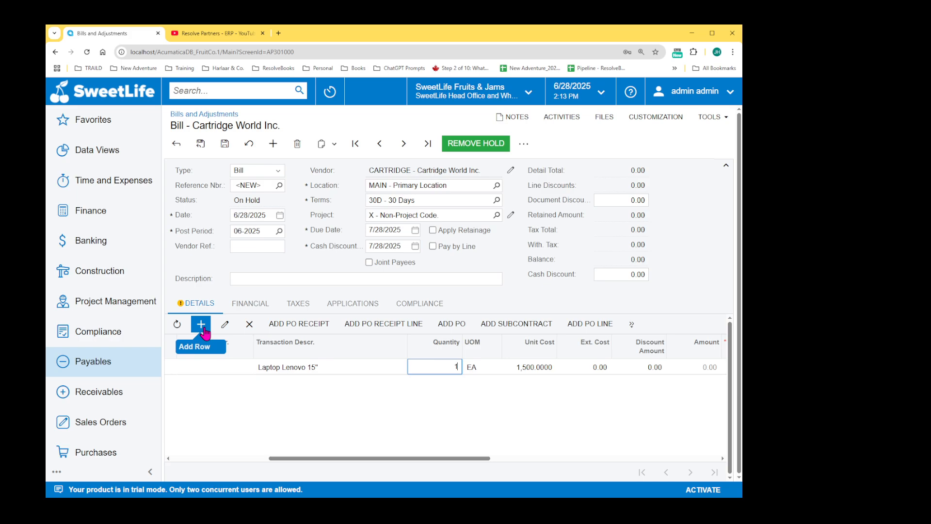
Step: Remove the hold from the Cartridge World bill and try to release it, dismissing any resulting notification
{"action": "left_click", "coordinate": [468, 146]}
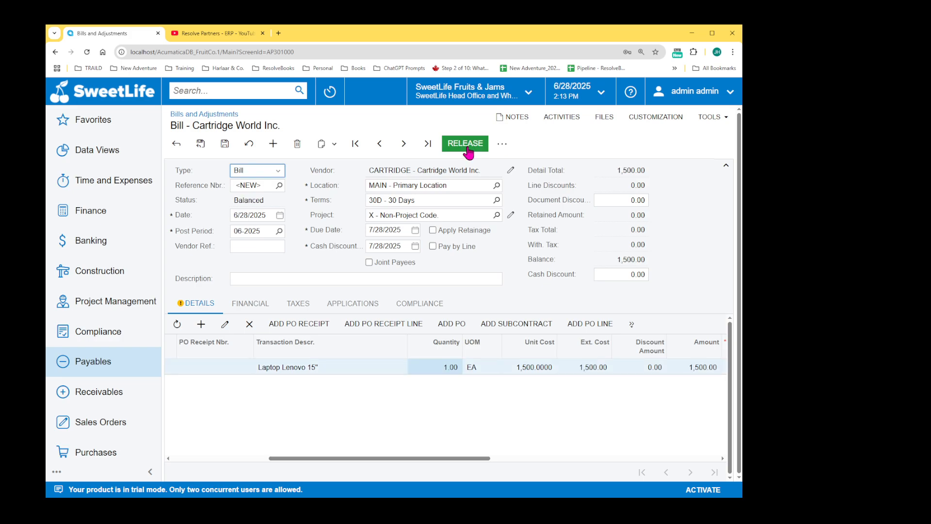
{"action": "left_click", "coordinate": [467, 147]}
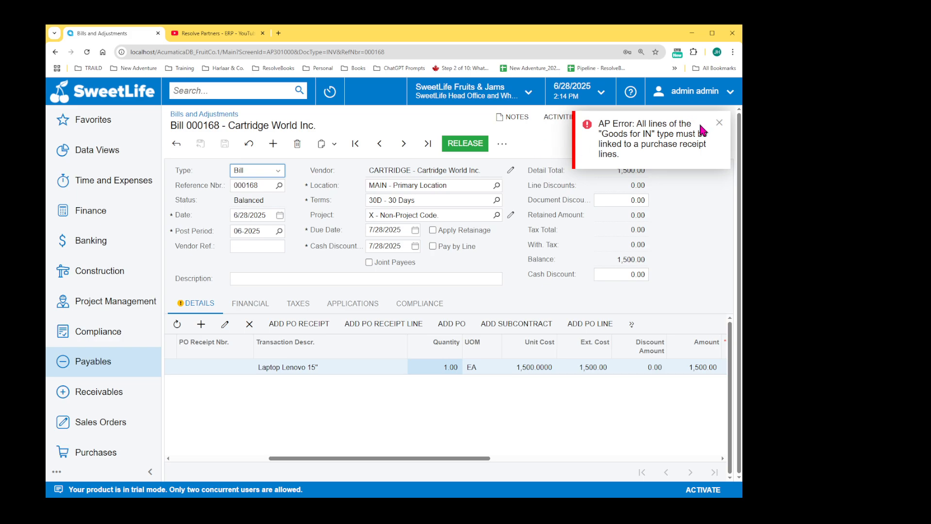
{"action": "left_click", "coordinate": [720, 123]}
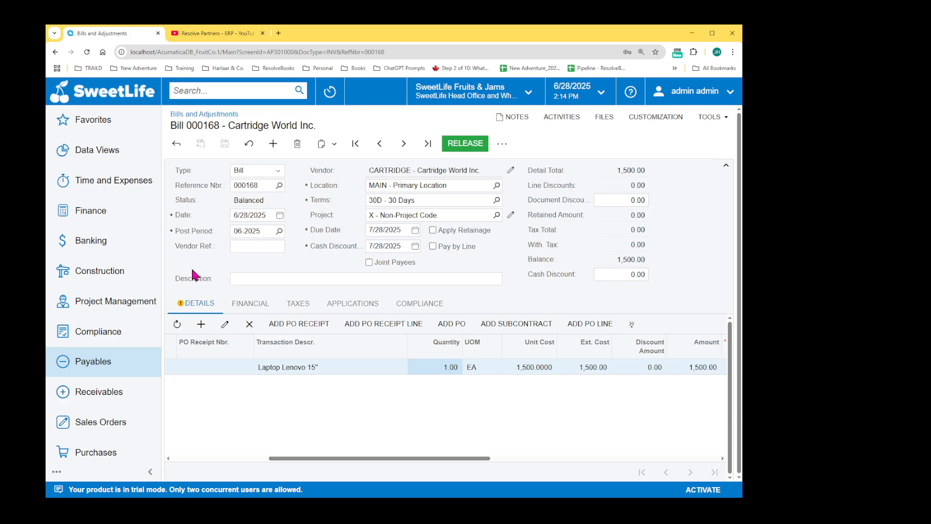
Step: Create a new Normal purchase order from the Purchase Orders list with Cartridge World Inc. as the vendor
{"action": "left_click", "coordinate": [107, 458]}
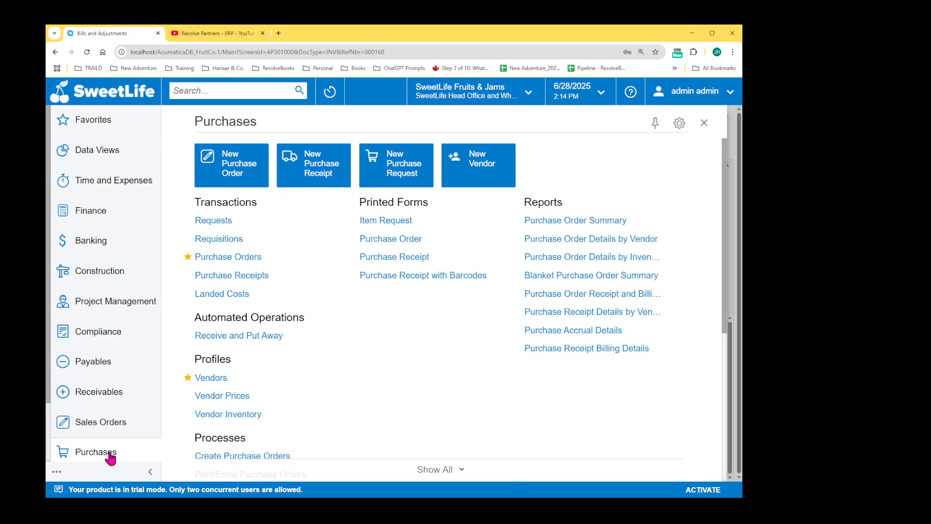
{"action": "left_click", "coordinate": [94, 125]}
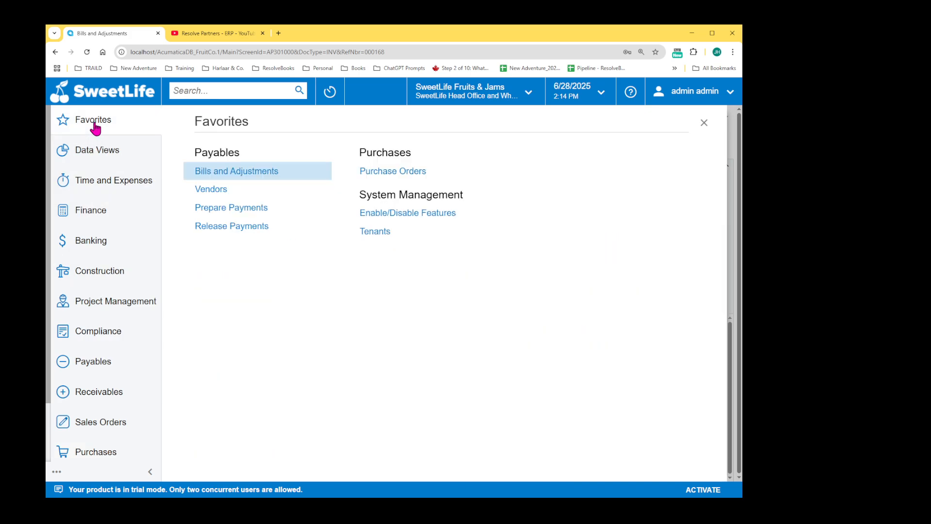
{"action": "left_click", "coordinate": [379, 176]}
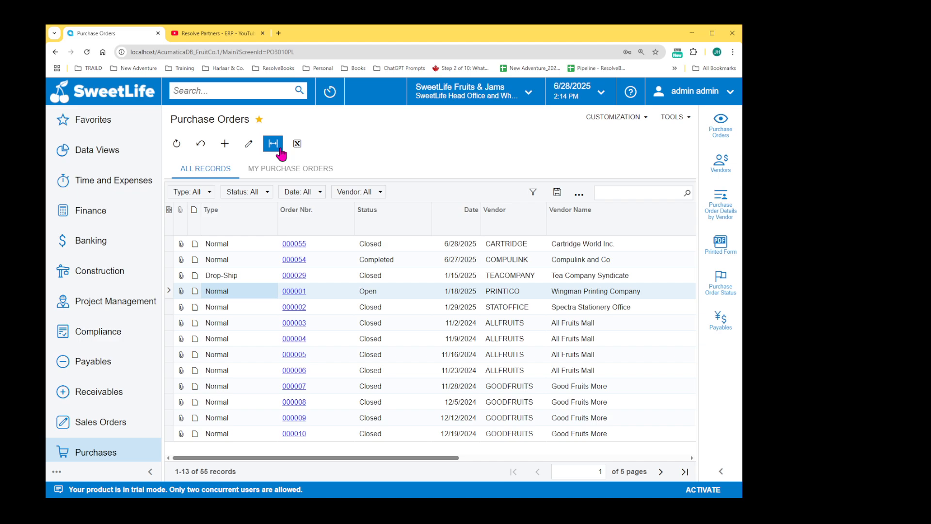
{"action": "left_click", "coordinate": [224, 145]}
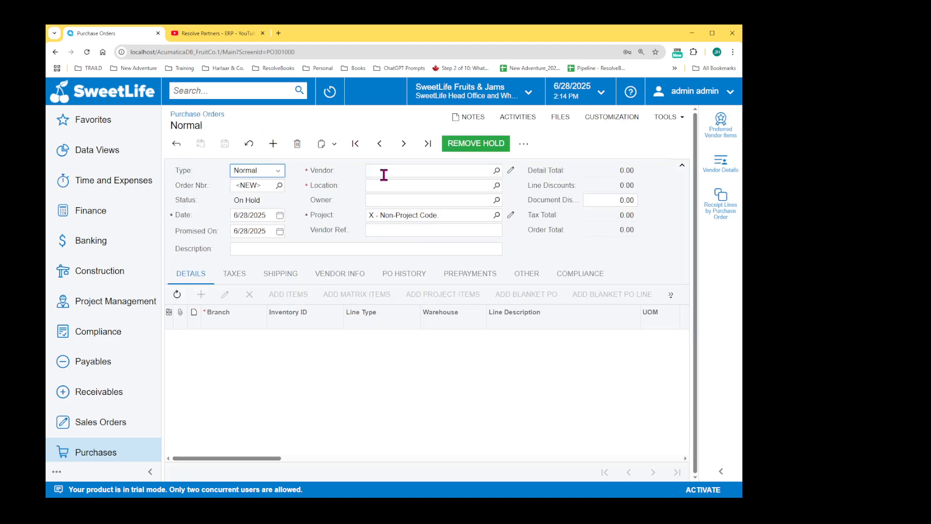
{"action": "left_click", "coordinate": [384, 172]}
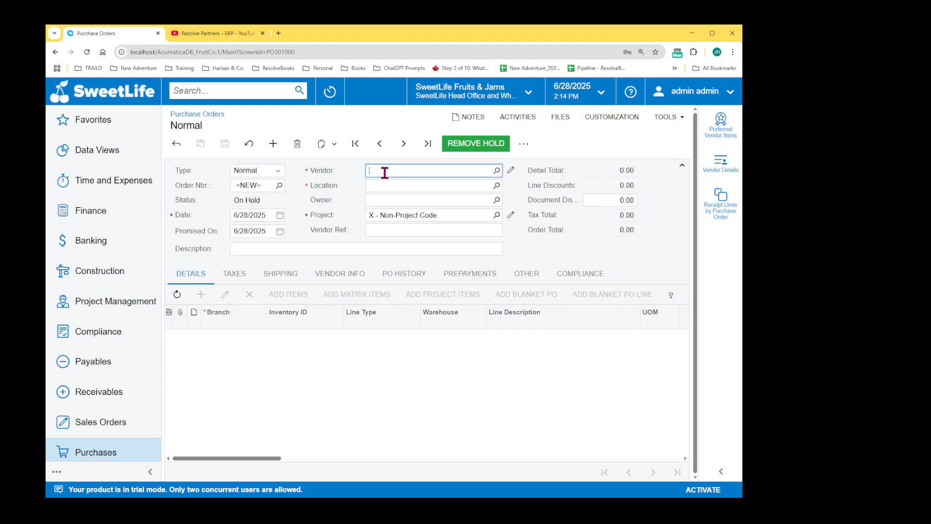
{"action": "type", "text": "ca"}
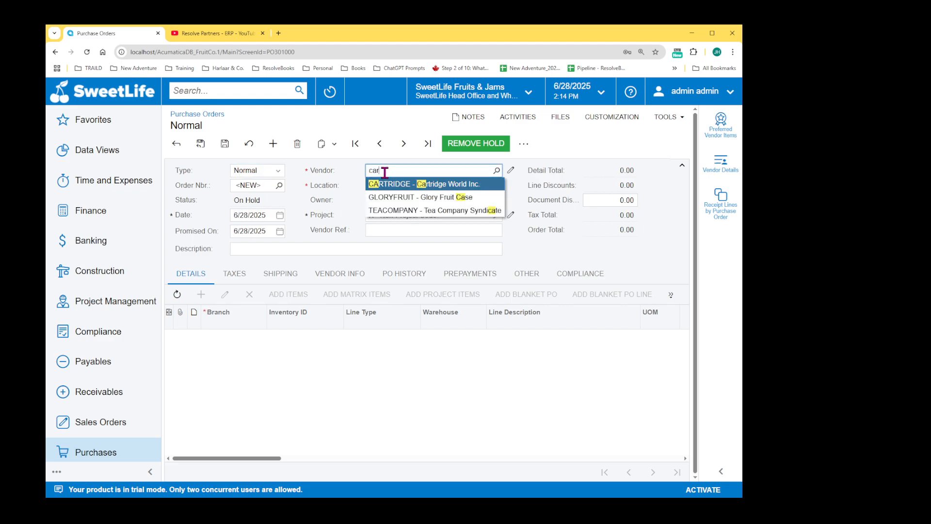
{"action": "type", "text": "r"}
{"action": "left_click", "coordinate": [393, 183]}
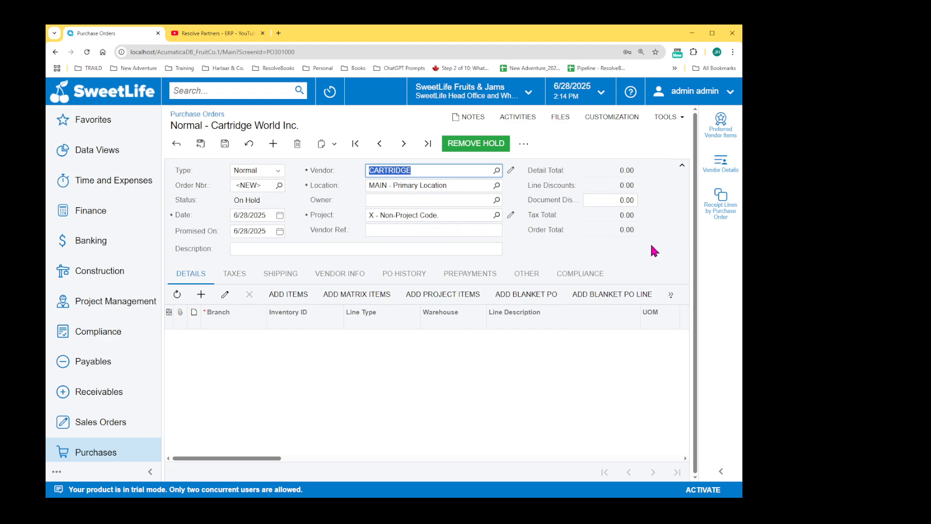
Step: Add a detail line to the purchase order for inventory item LAPTOP15
{"action": "left_click", "coordinate": [201, 294]}
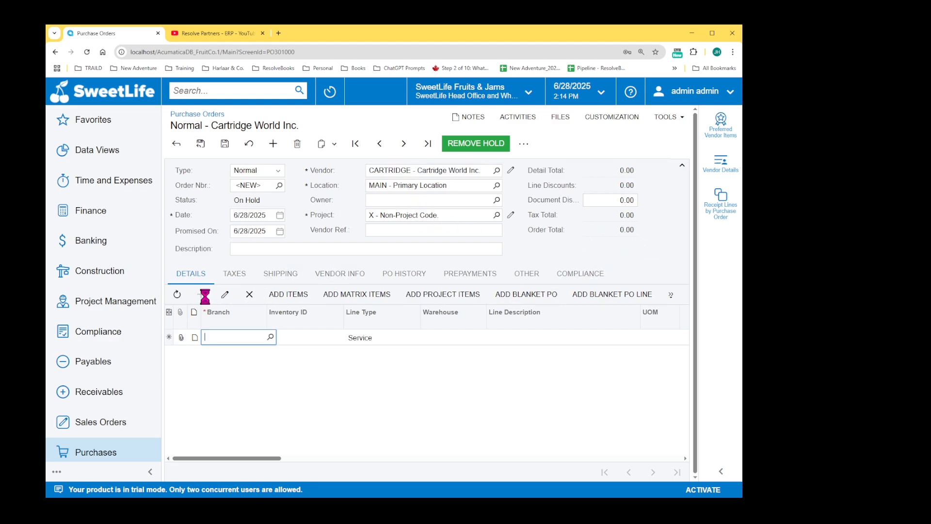
{"action": "left_click", "coordinate": [296, 338]}
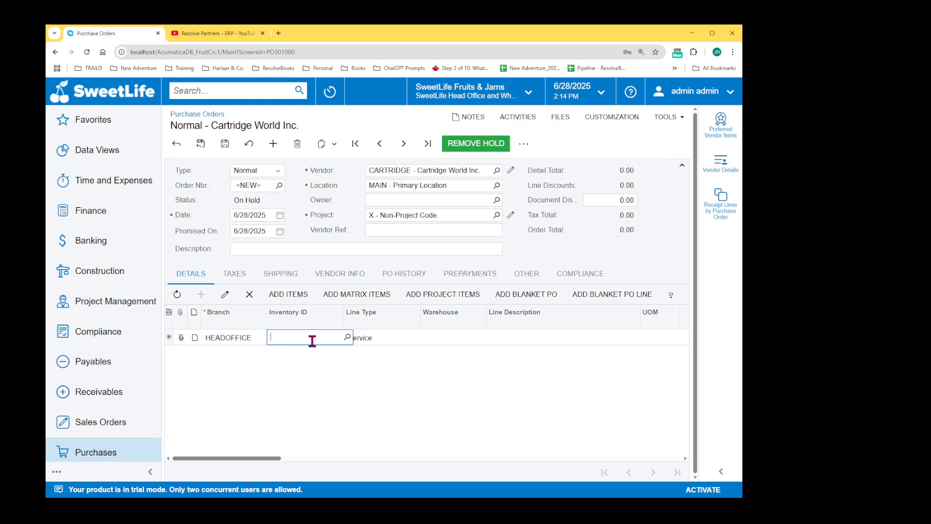
{"action": "type", "text": "cart"}
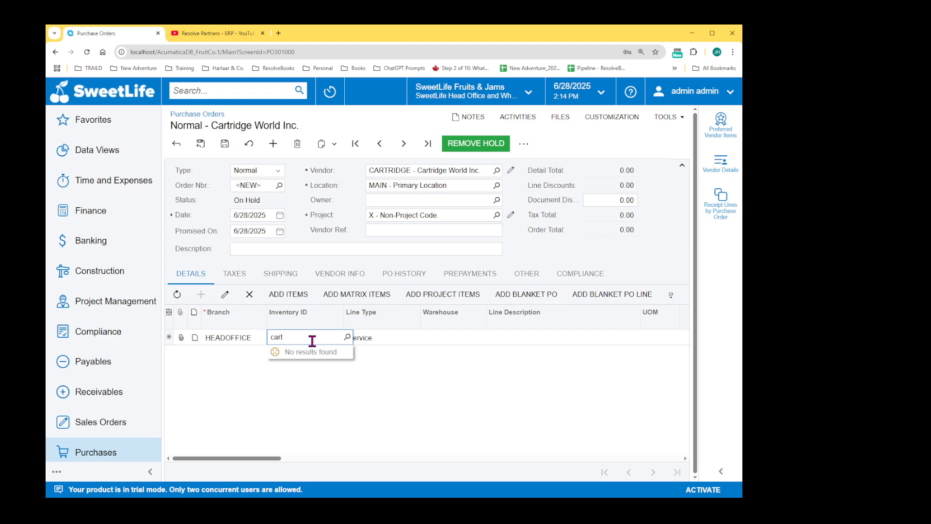
{"action": "key", "text": "BackSpace"}
{"action": "key", "text": "BackSpace"}
{"action": "key", "text": "BackSpace"}
{"action": "key", "text": "BackSpace"}
{"action": "type", "text": "lap"}
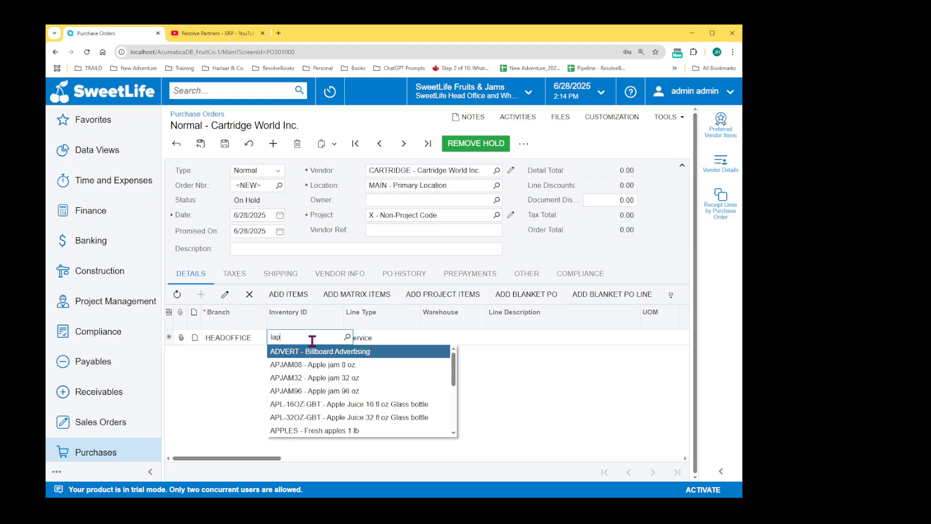
{"action": "left_click", "coordinate": [321, 358]}
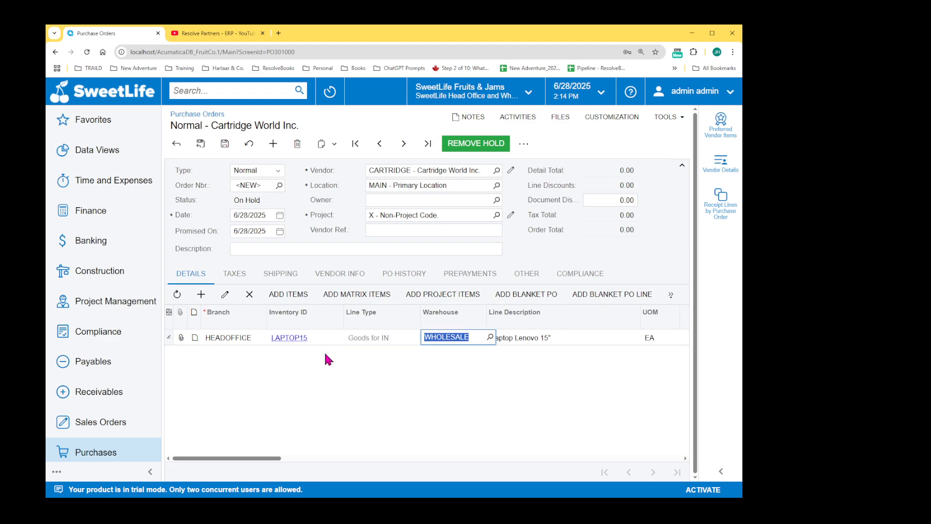
Step: Set the laptop line's order quantity to 1 and take the purchase order off hold
{"action": "left_click_drag", "start_coordinate": [283, 458], "coordinate": [355, 459]}
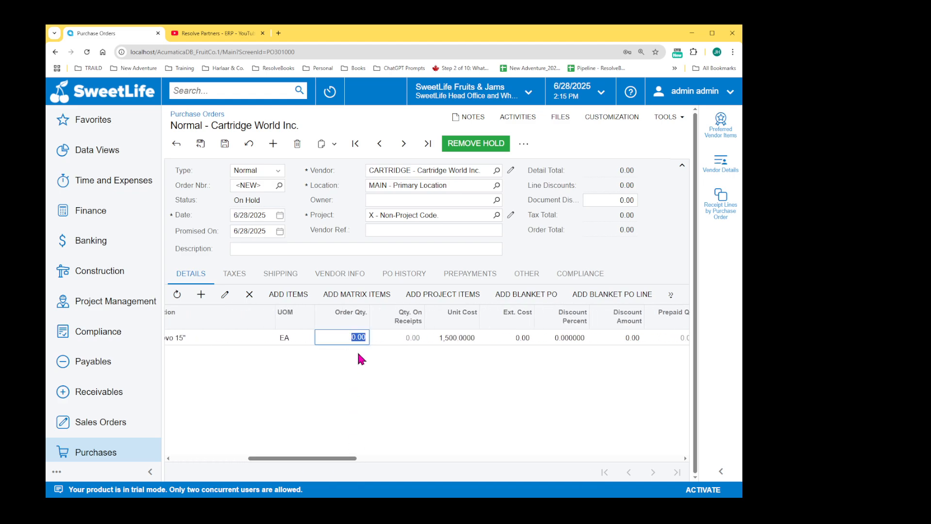
{"action": "type", "text": "1"}
{"action": "key", "text": "Tab"}
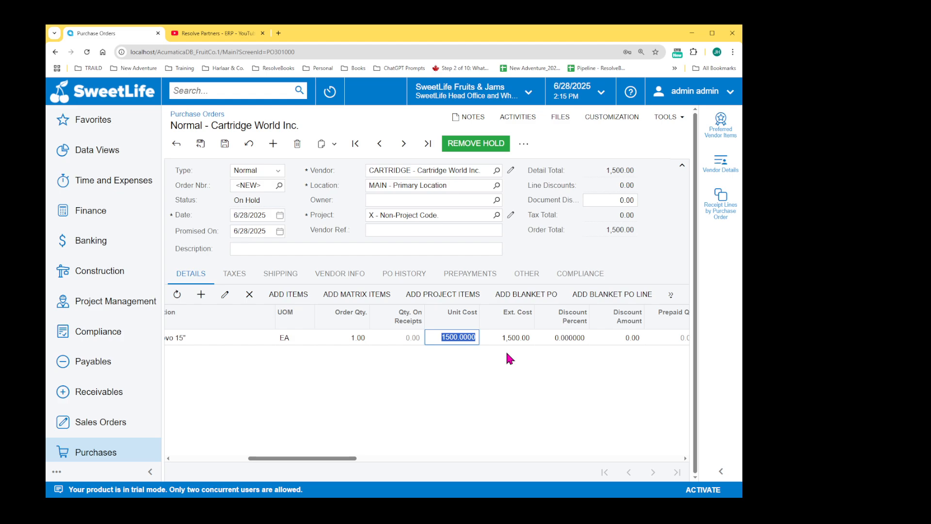
{"action": "left_click", "coordinate": [468, 145]}
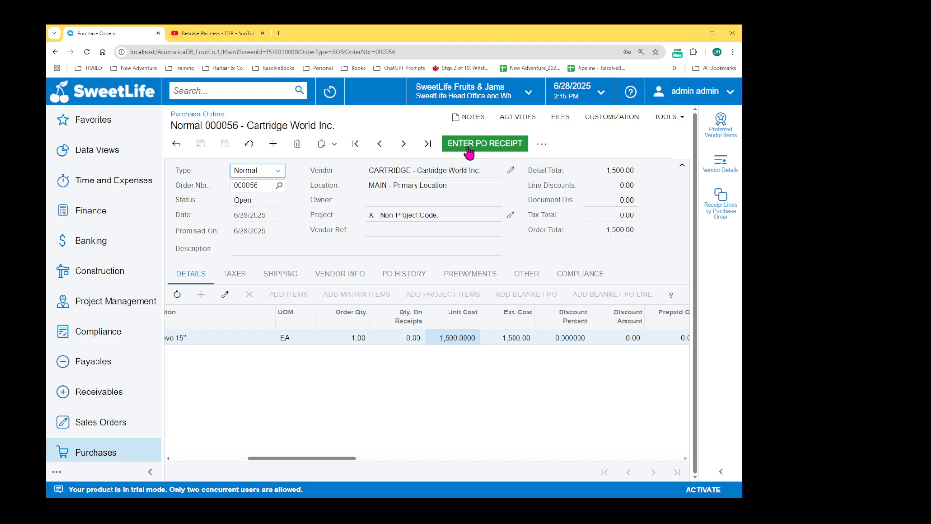
Step: Create a purchase receipt from the open purchase order and release the receipt
{"action": "left_click", "coordinate": [469, 151]}
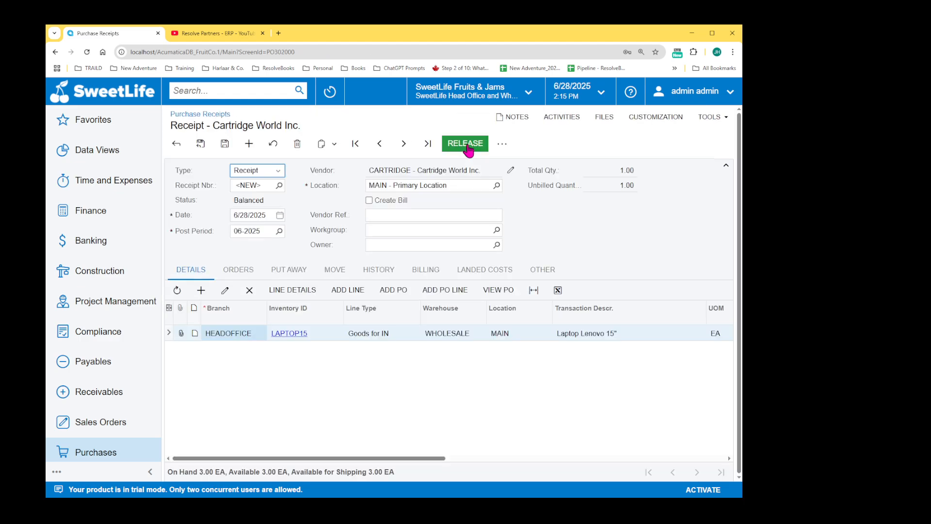
{"action": "left_click", "coordinate": [465, 144]}
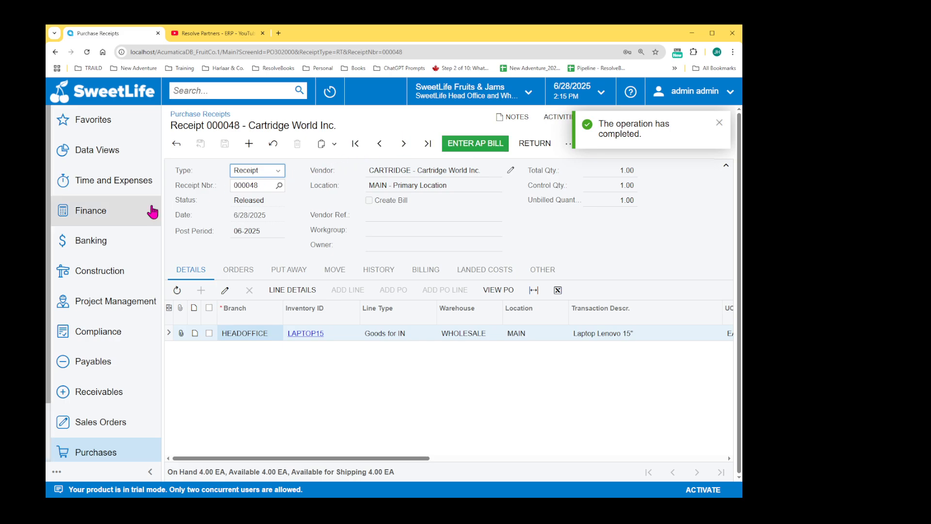
Step: Open the balanced Cartridge World Inc. bill from the Bills and Adjustments list and try to release it
{"action": "left_click", "coordinate": [108, 127]}
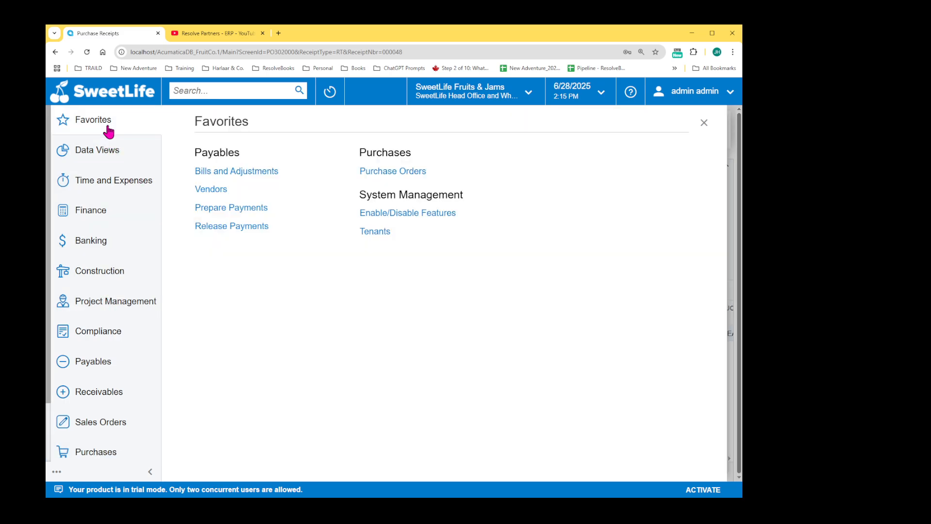
{"action": "left_click", "coordinate": [229, 227]}
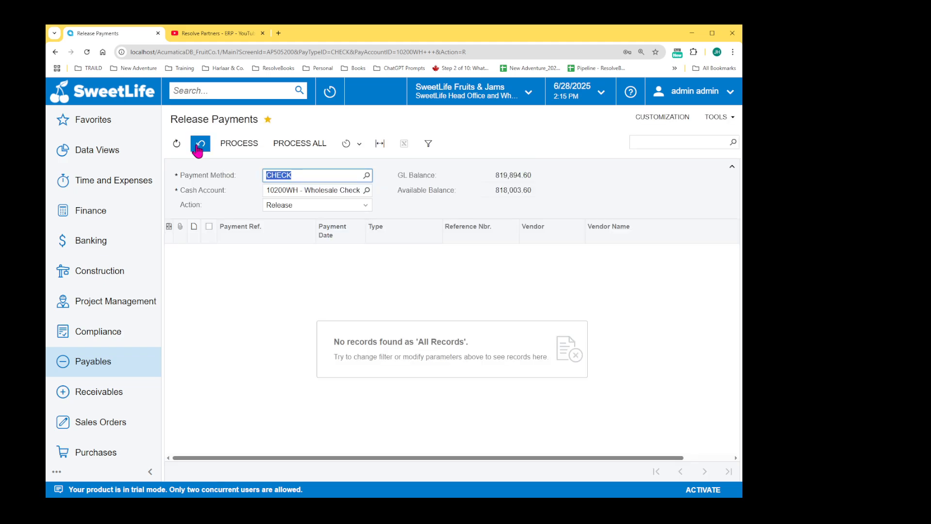
{"action": "left_click", "coordinate": [93, 364]}
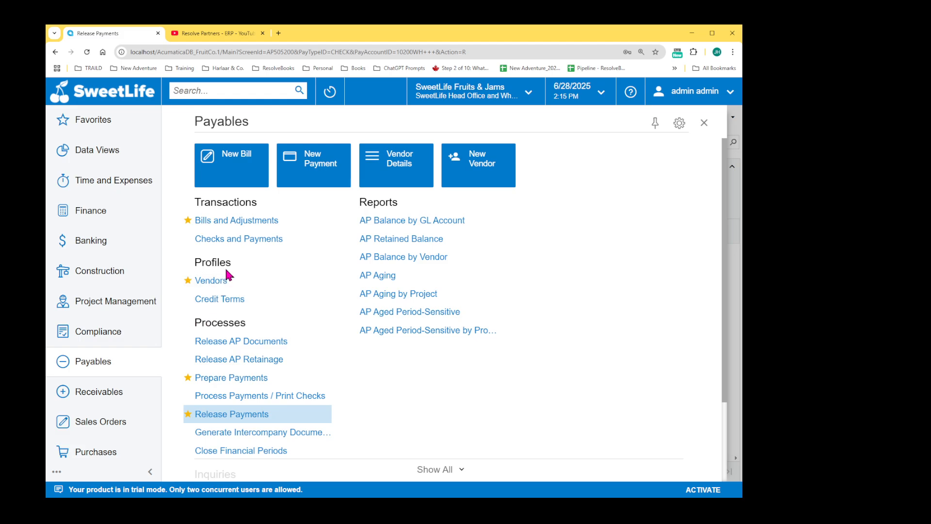
{"action": "left_click", "coordinate": [222, 224]}
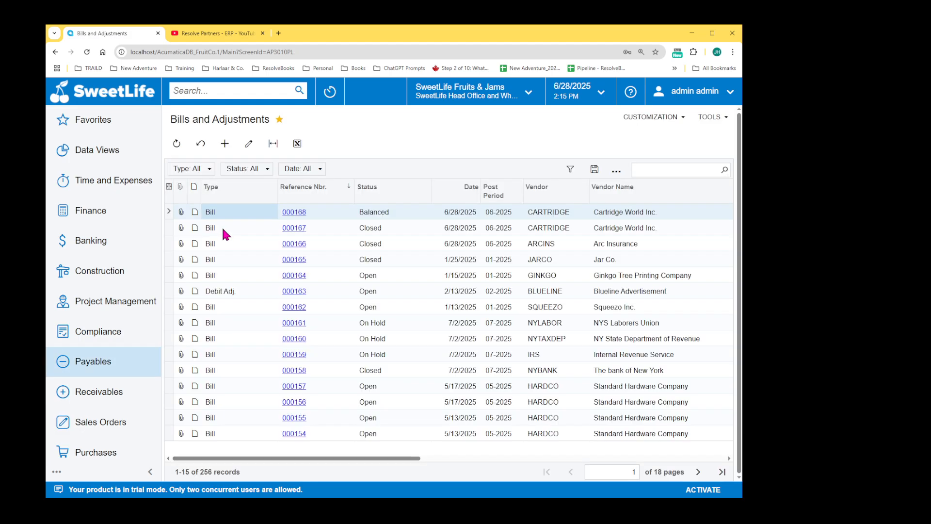
{"action": "left_click", "coordinate": [294, 212]}
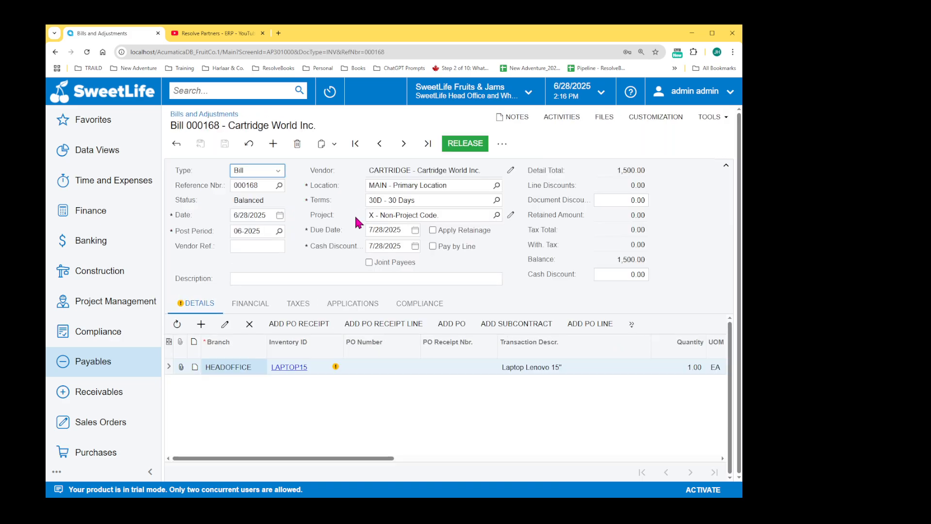
{"action": "left_click", "coordinate": [460, 151]}
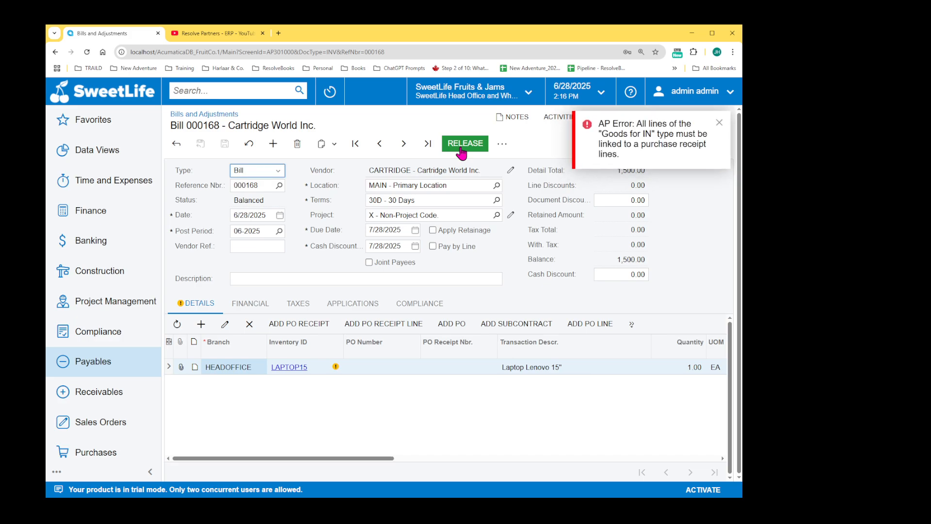
{"action": "left_click", "coordinate": [460, 152]}
Step: Add the LAPTOP15 purchase receipt line to the bill and try to release the bill again
{"action": "left_click", "coordinate": [369, 329]}
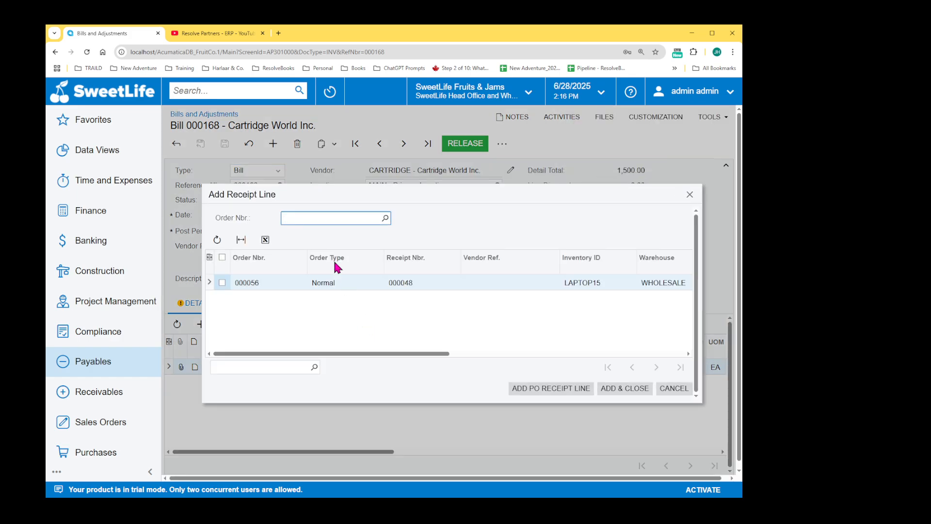
{"action": "left_click", "coordinate": [525, 393]}
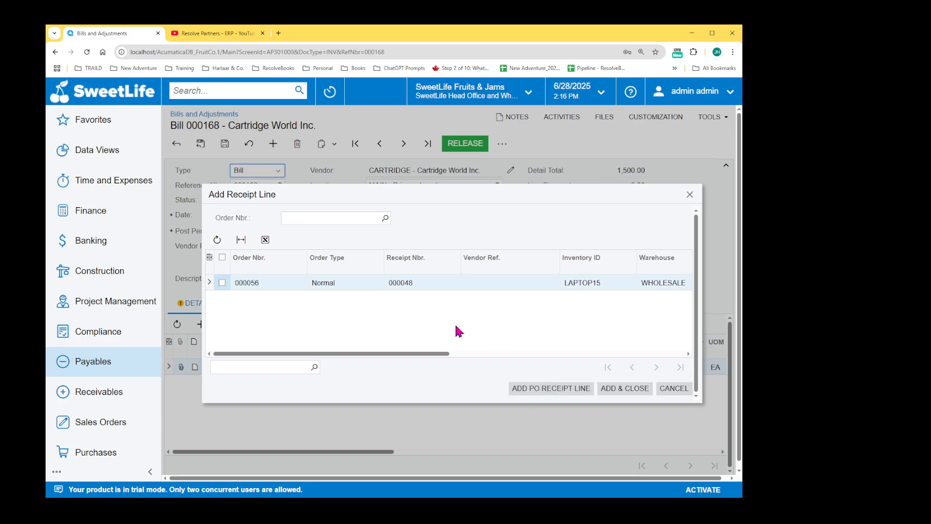
{"action": "left_click", "coordinate": [222, 282]}
{"action": "left_click", "coordinate": [623, 390]}
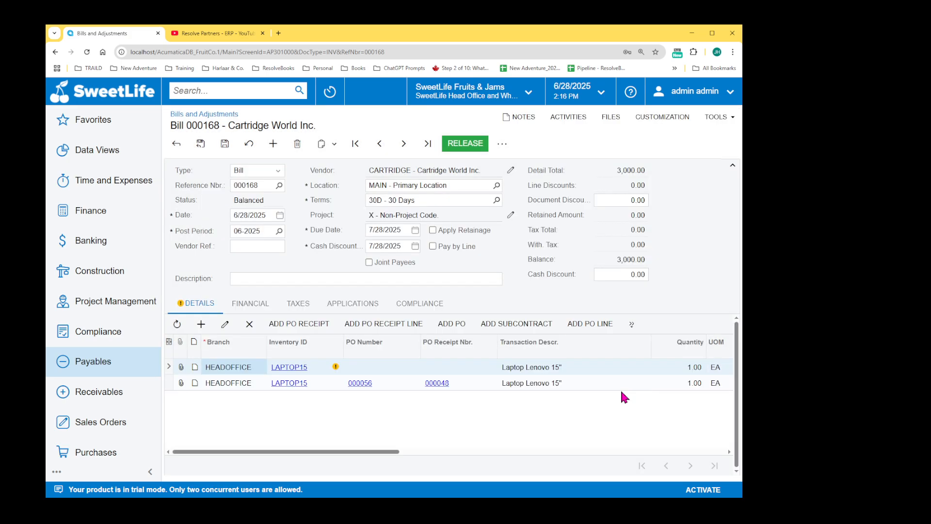
{"action": "left_click", "coordinate": [463, 148]}
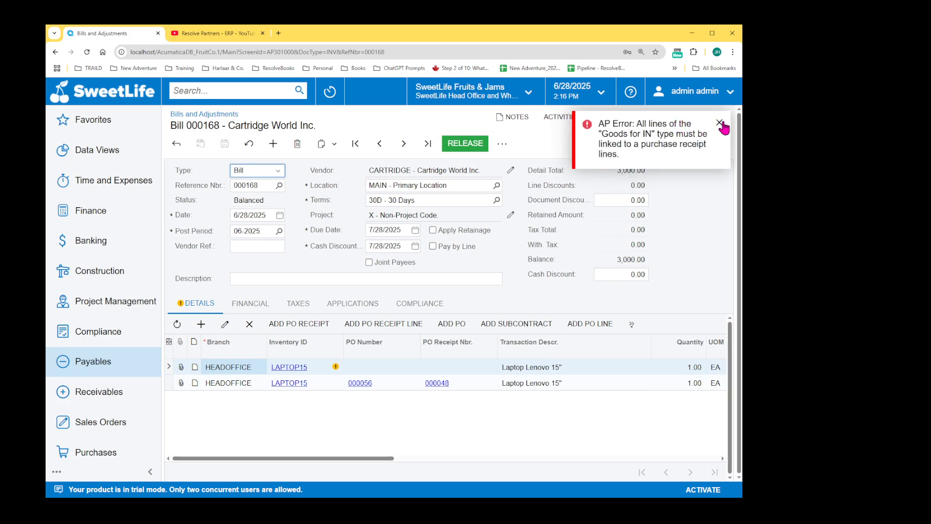
{"action": "left_click", "coordinate": [720, 123]}
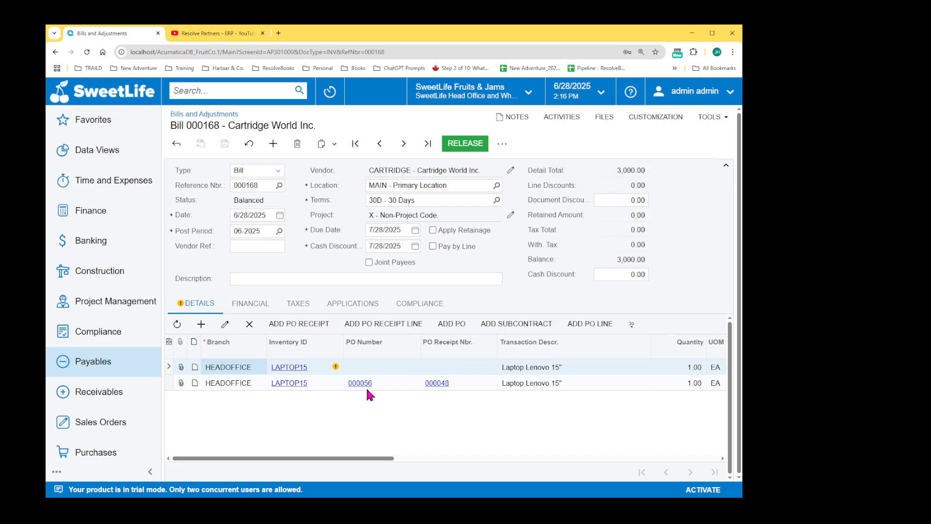
Step: Delete the bill's laptop line that has no purchase order or receipt link and release the bill
{"action": "left_click", "coordinate": [181, 367]}
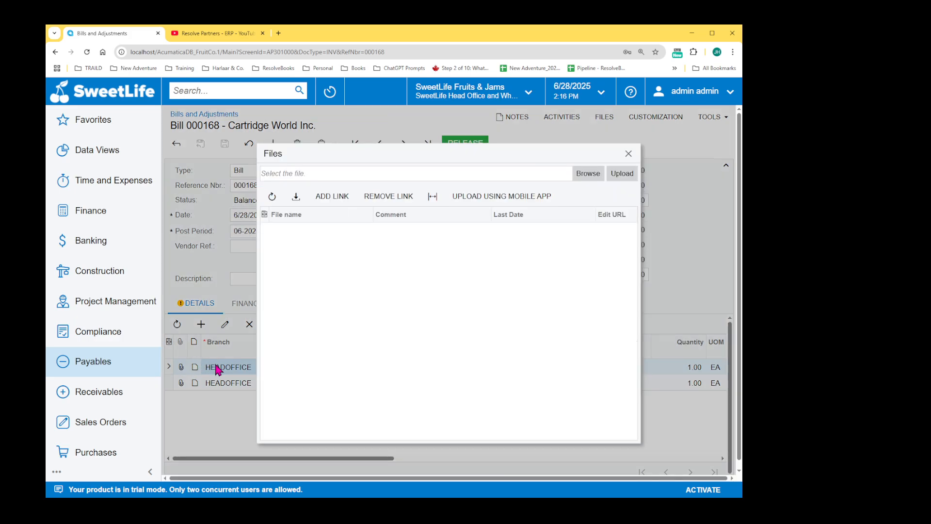
{"action": "left_click", "coordinate": [629, 154]}
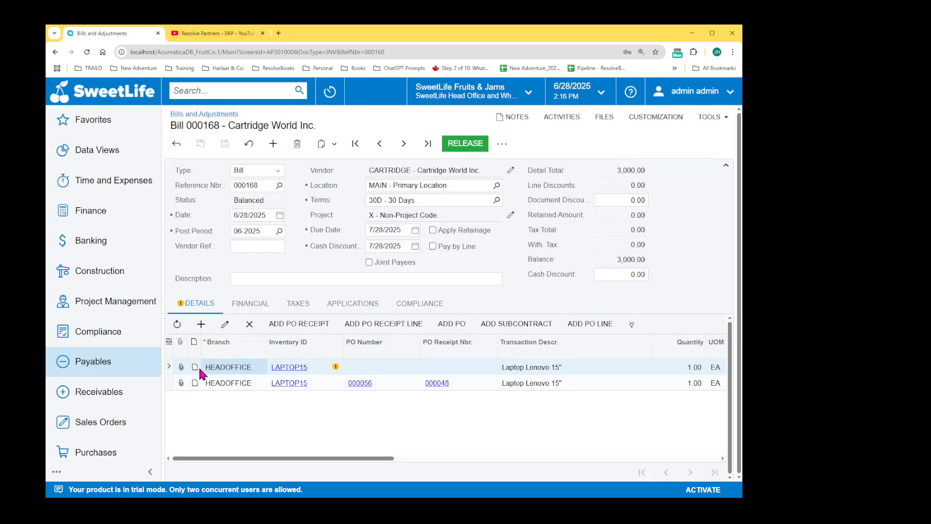
{"action": "left_click", "coordinate": [384, 367]}
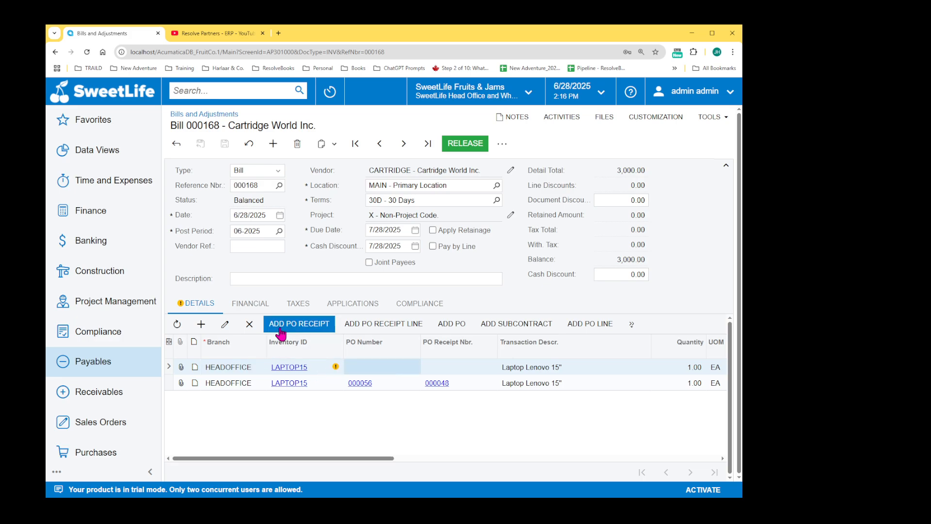
{"action": "left_click", "coordinate": [249, 324]}
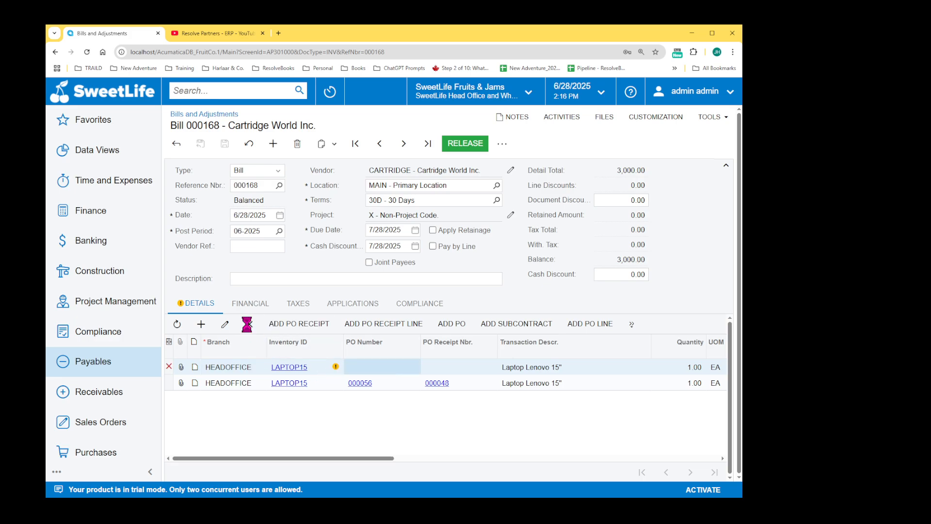
{"action": "left_click", "coordinate": [467, 148]}
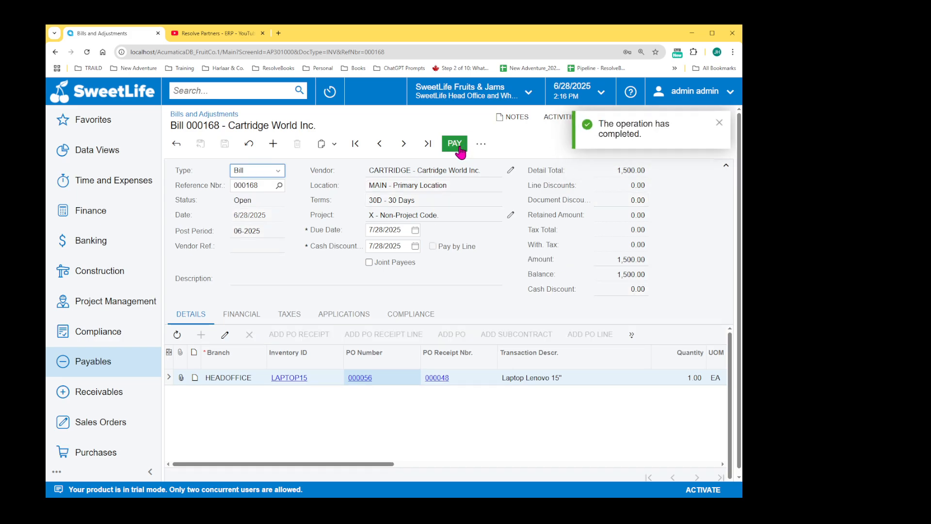
{"action": "left_click", "coordinate": [719, 123]}
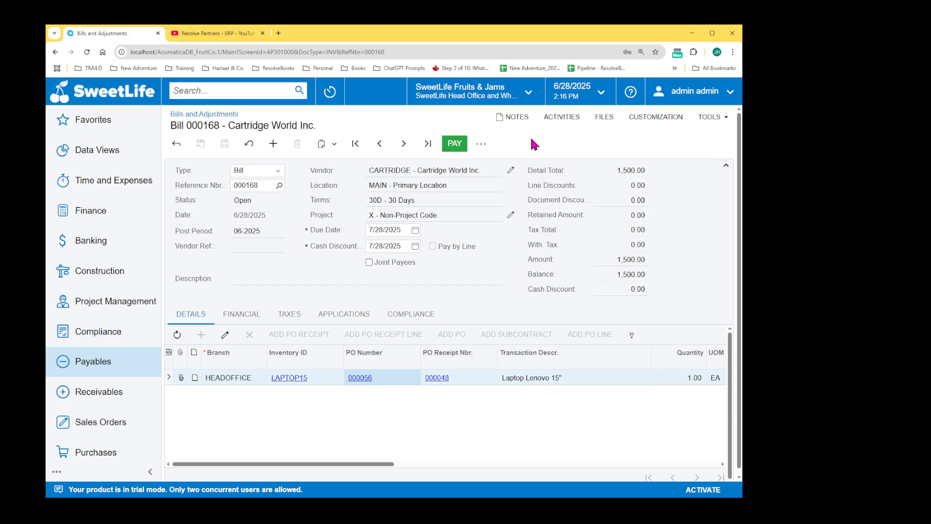
Step: Create a payment for the Cartridge World Inc. bill, remove its hold and release it
{"action": "left_click", "coordinate": [456, 144]}
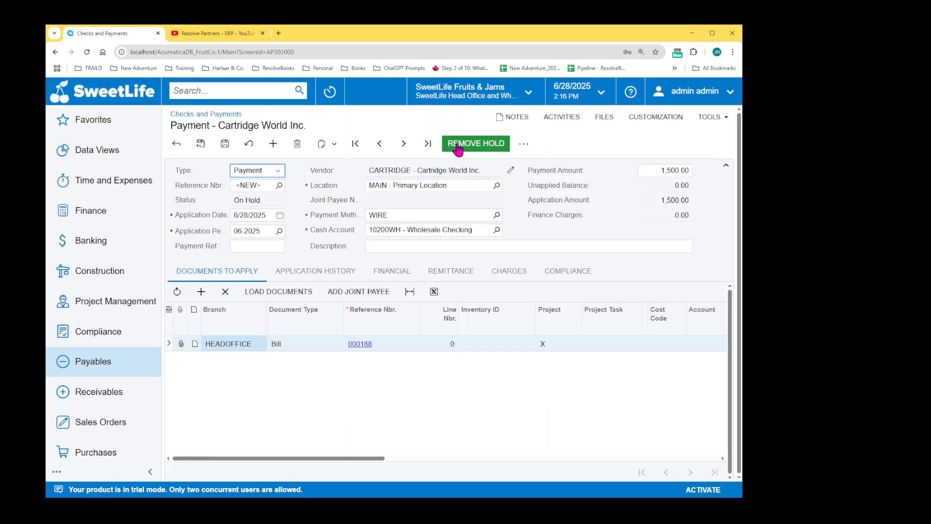
{"action": "left_click", "coordinate": [457, 145]}
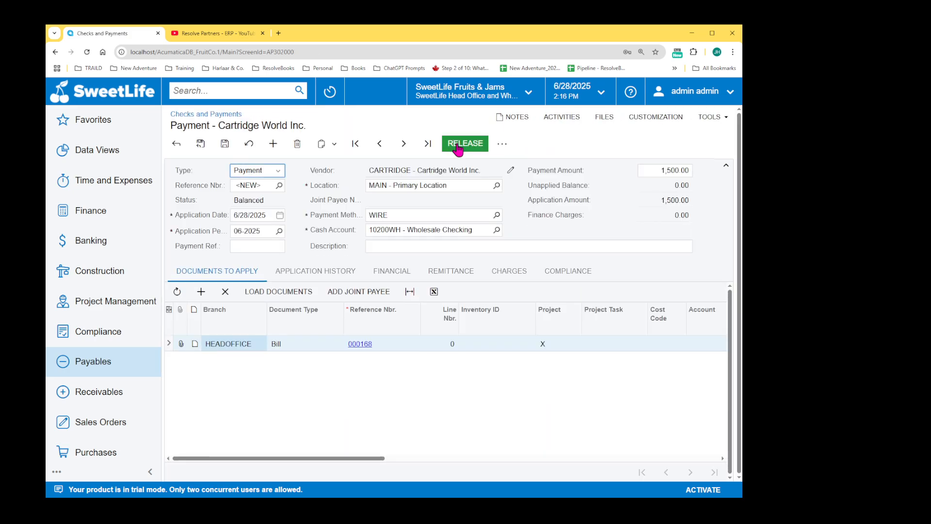
{"action": "left_click", "coordinate": [457, 145]}
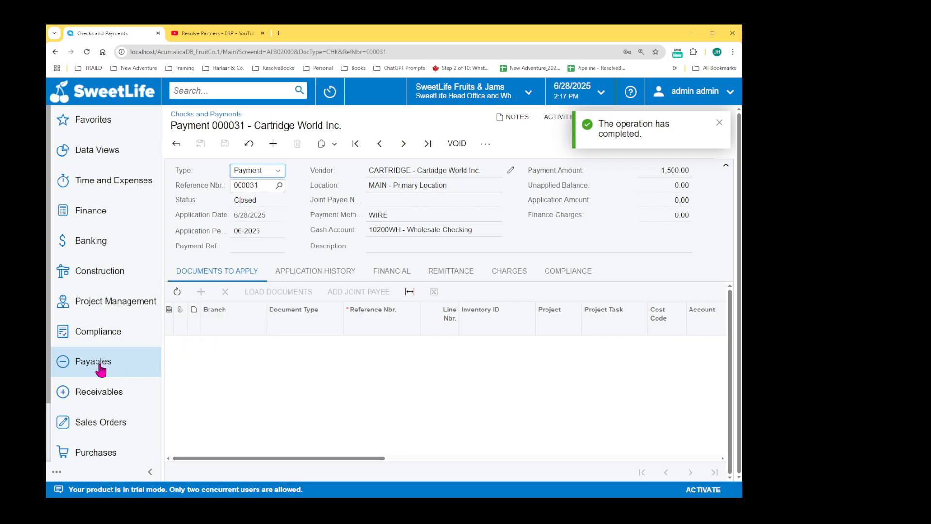
Step: Reopen the latest Cartridge World Inc. bill from the Bills and Adjustments list
{"action": "left_click", "coordinate": [103, 124]}
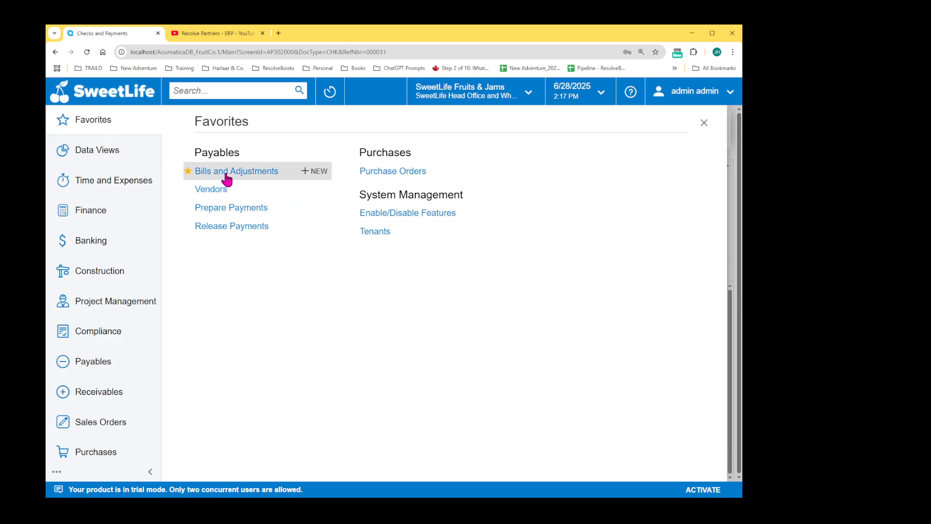
{"action": "left_click", "coordinate": [226, 173]}
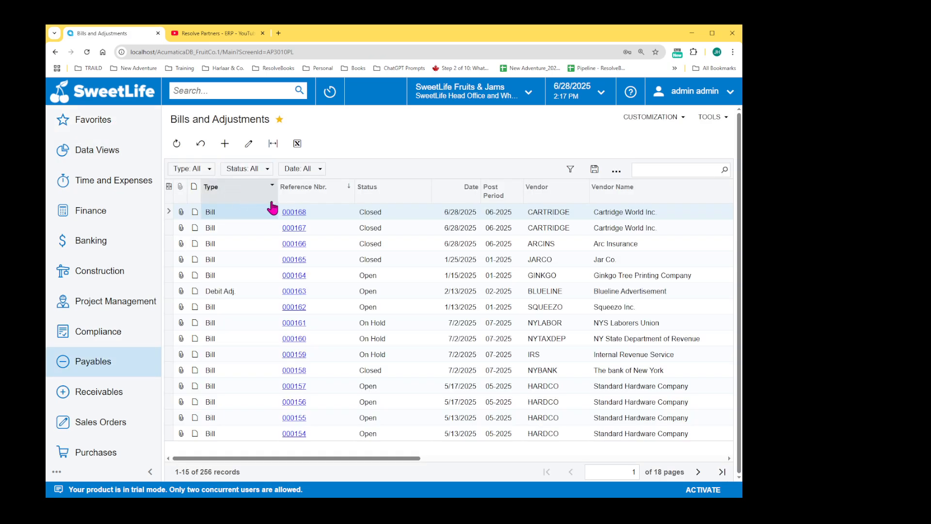
{"action": "left_click", "coordinate": [296, 212]}
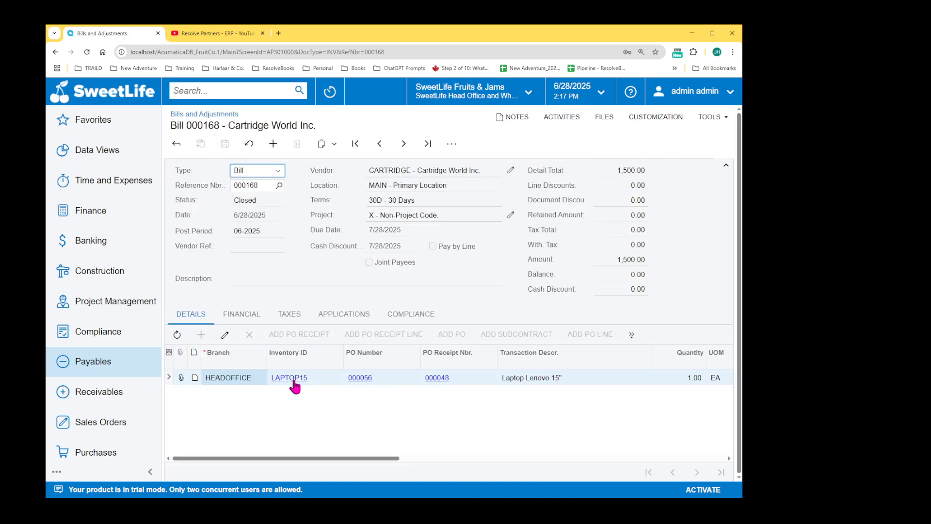
Step: Examine the inventory item, purchase order and purchase receipt linked to the bill's laptop line
{"action": "mouse_move", "coordinate": [318, 459]}
{"action": "left_mouse_down"}
{"action": "mouse_move", "coordinate": [482, 464]}
{"action": "mouse_move", "coordinate": [312, 462]}
{"action": "left_mouse_up"}
{"action": "left_click", "coordinate": [288, 378]}
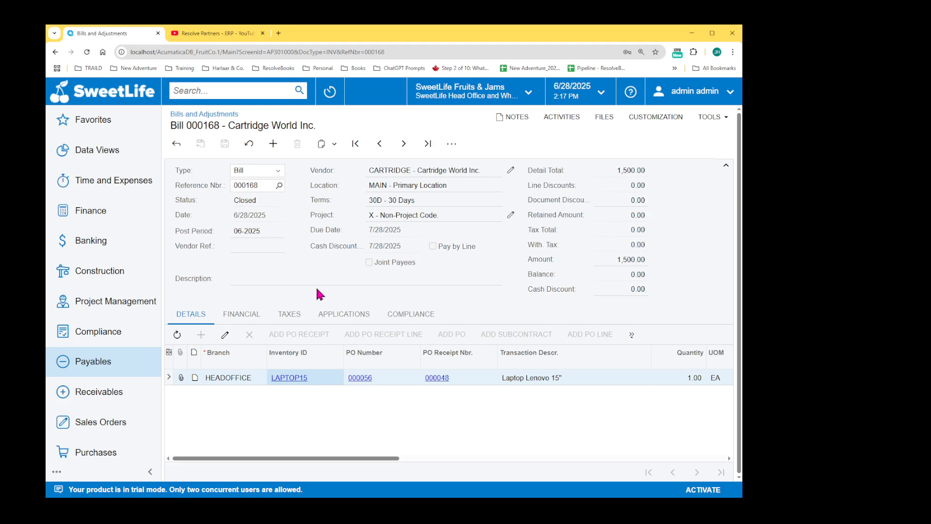
{"action": "left_click", "coordinate": [361, 378]}
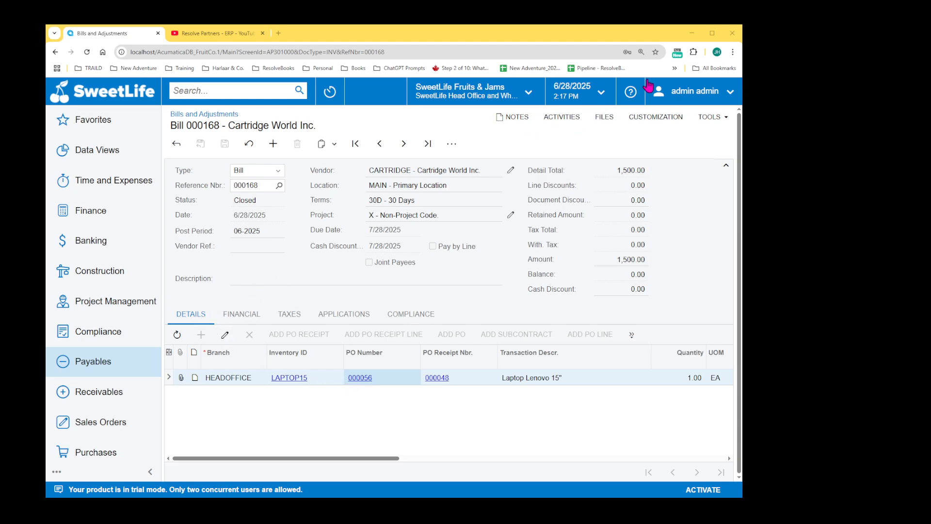
{"action": "left_click", "coordinate": [684, 55]}
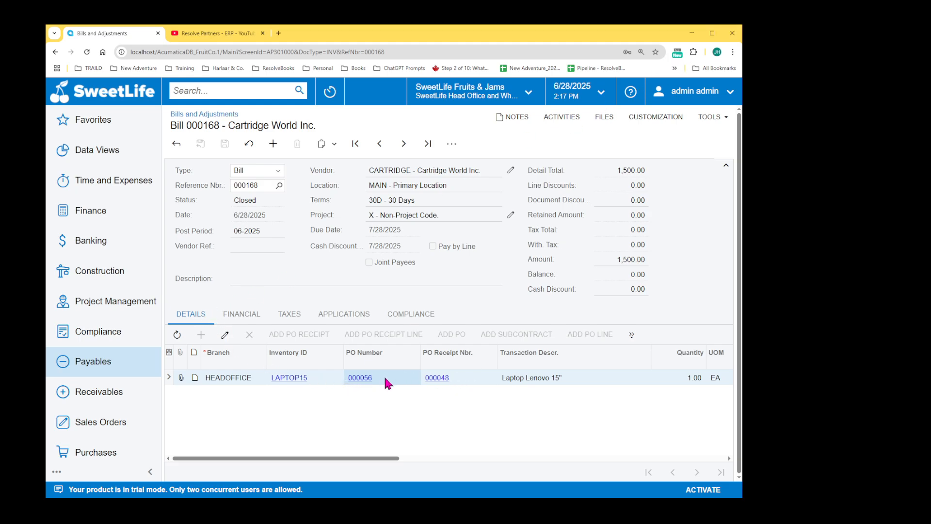
{"action": "left_click", "coordinate": [436, 379]}
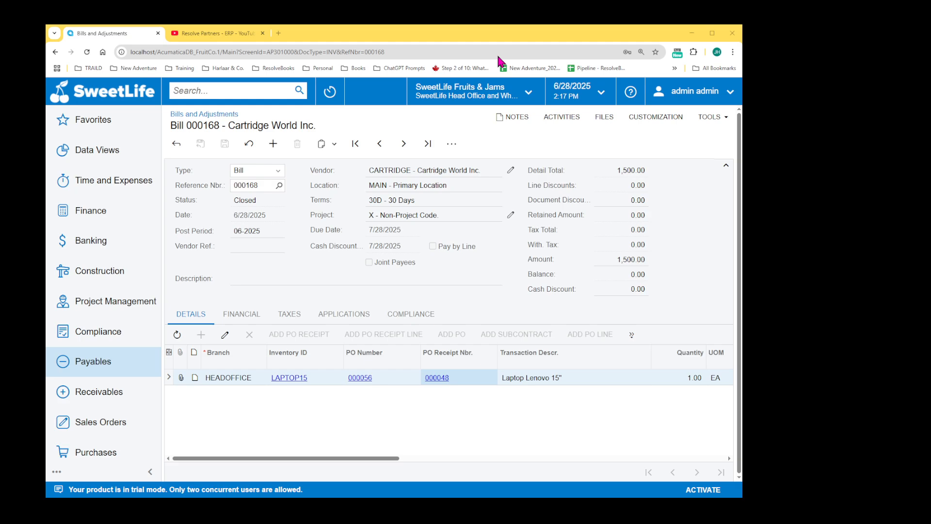
{"action": "left_click_drag", "start_coordinate": [384, 458], "coordinate": [326, 464]}
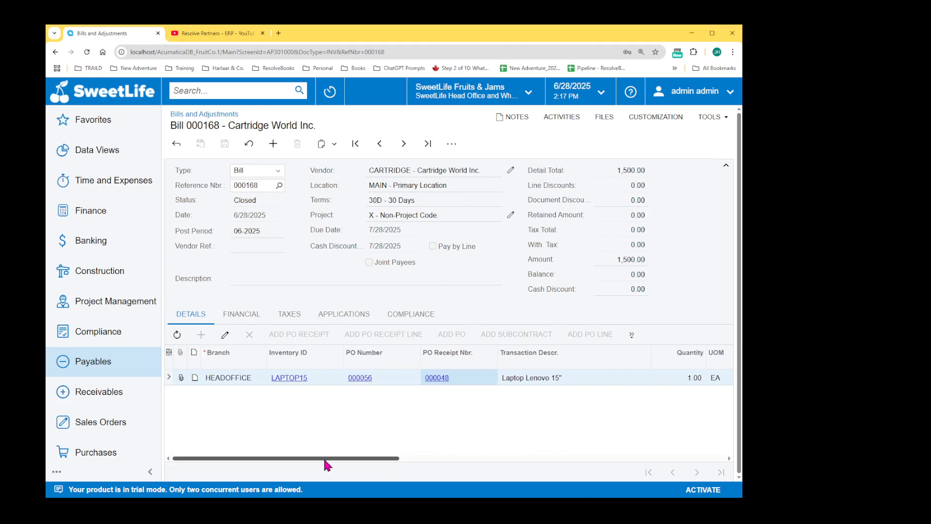